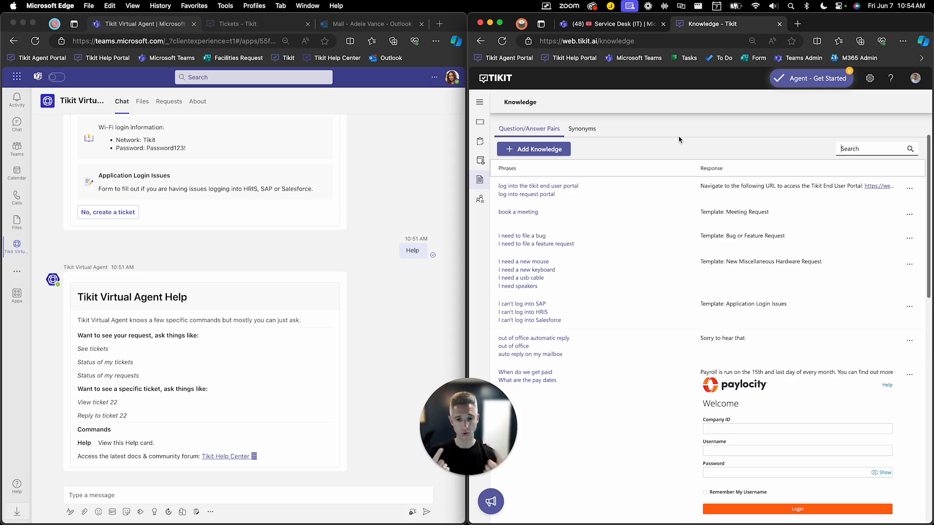
Step: Check which account is signed in to Teams and which one is signed in to the Tikit portal
{"action": "left_click", "coordinate": [453, 78]}
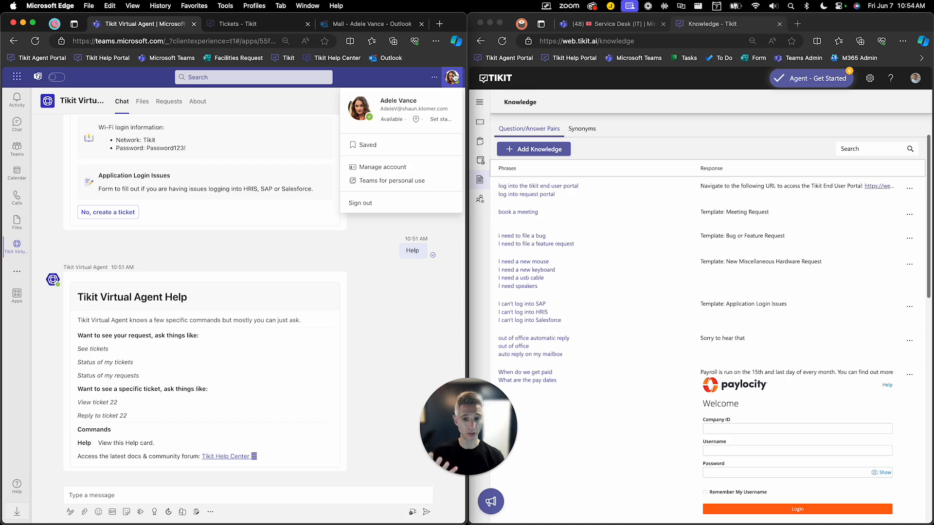
{"action": "left_click", "coordinate": [454, 78]}
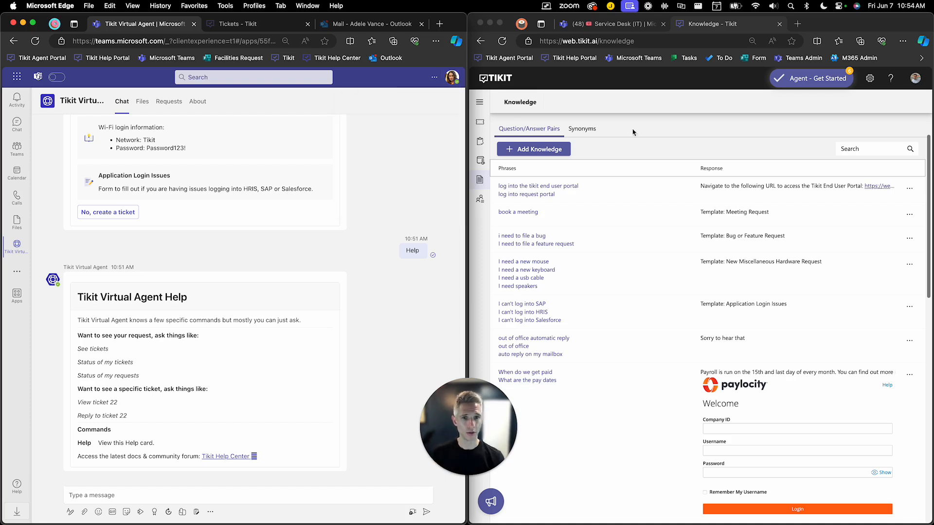
{"action": "left_click", "coordinate": [669, 128]}
{"action": "left_click", "coordinate": [913, 80]}
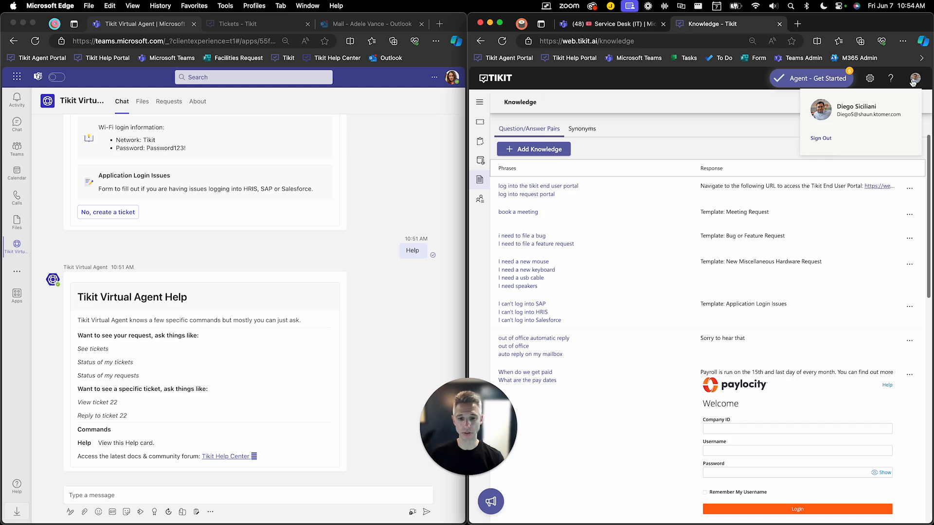
{"action": "left_click", "coordinate": [913, 80]}
{"action": "left_click", "coordinate": [437, 154]}
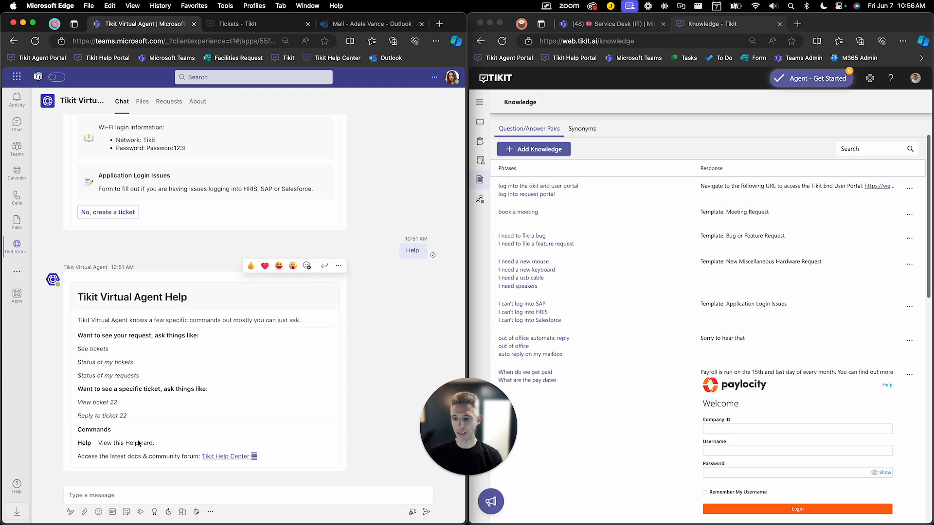
Step: Ask the Tikit Virtual Agent in the Teams chat "what is the vacatino policy"
{"action": "left_click", "coordinate": [97, 493]}
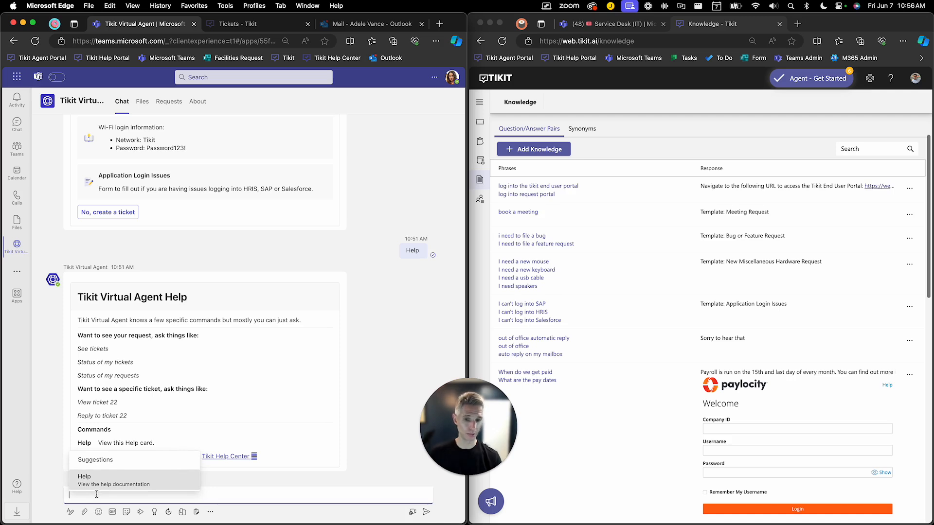
{"action": "type", "text": "what is the vacatino policy"}
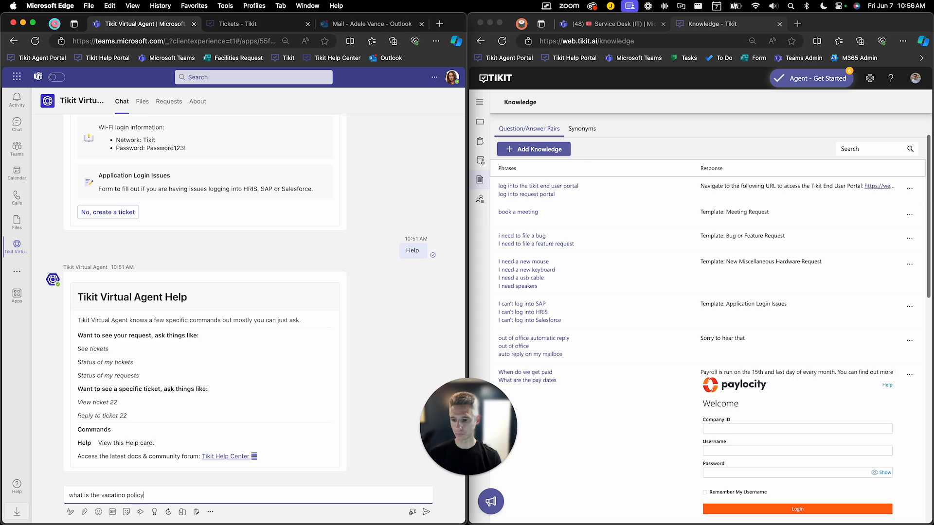
{"action": "key", "text": "Return"}
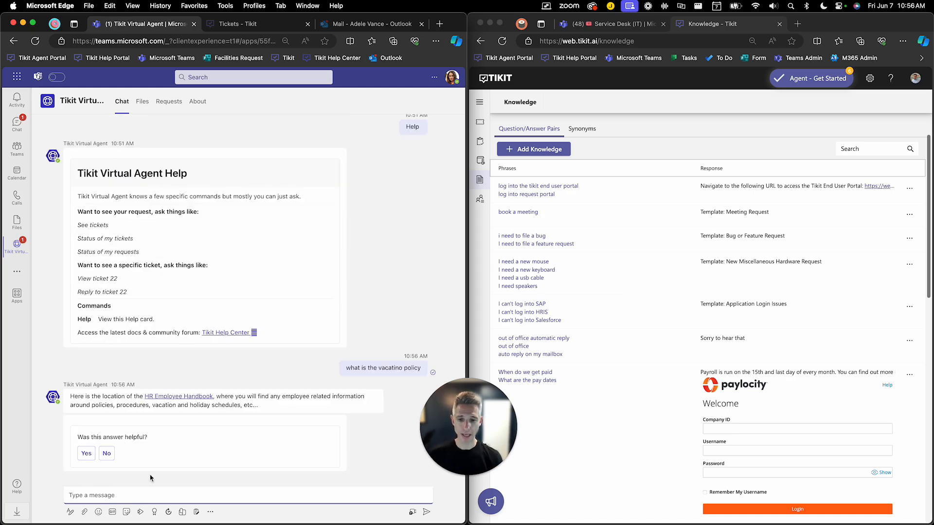
{"action": "left_click", "coordinate": [391, 465]}
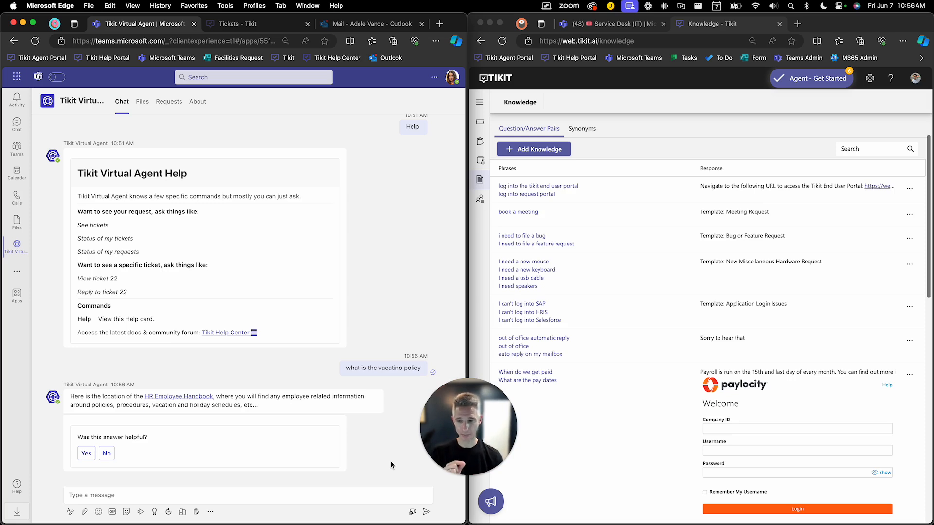
Step: Search the question/answer pairs in the Tikit knowledge base for "vacation"
{"action": "mouse_move", "coordinate": [417, 368]}
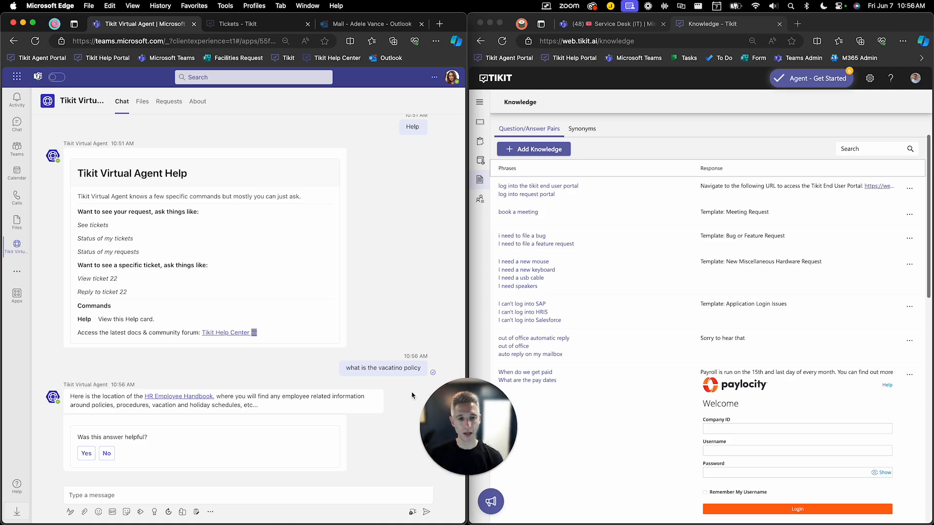
{"action": "left_click", "coordinate": [864, 147]}
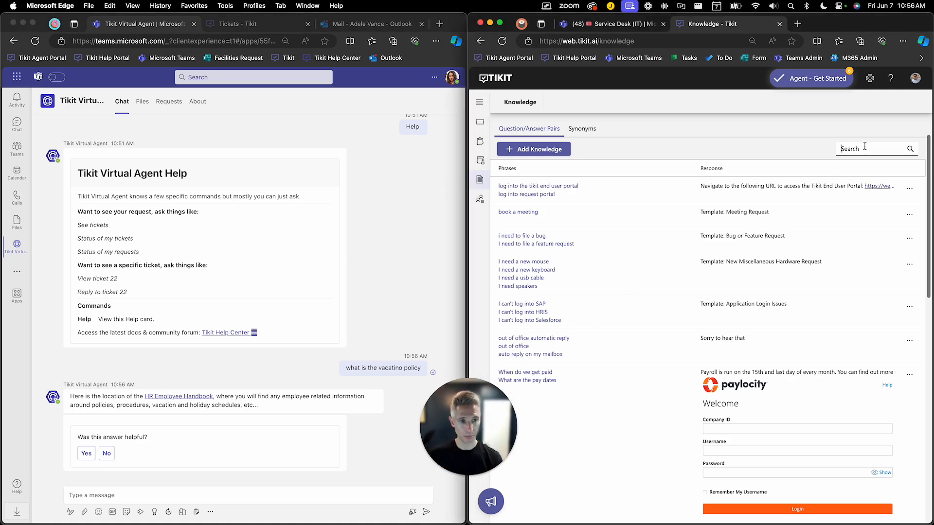
{"action": "type", "text": "vacation"}
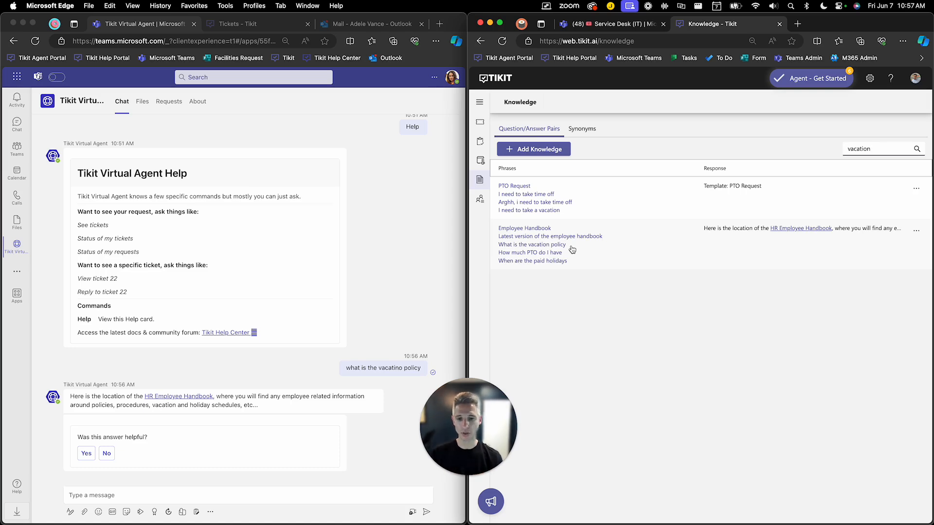
Step: Send the shorter question "vacation policy" to the Tikit Virtual Agent in the Teams chat
{"action": "left_click", "coordinate": [344, 403]}
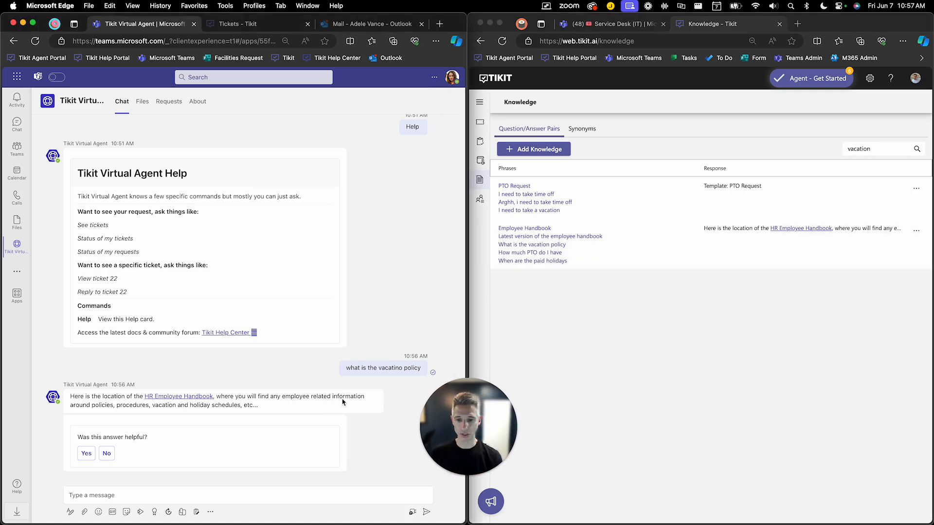
{"action": "left_click", "coordinate": [345, 493]}
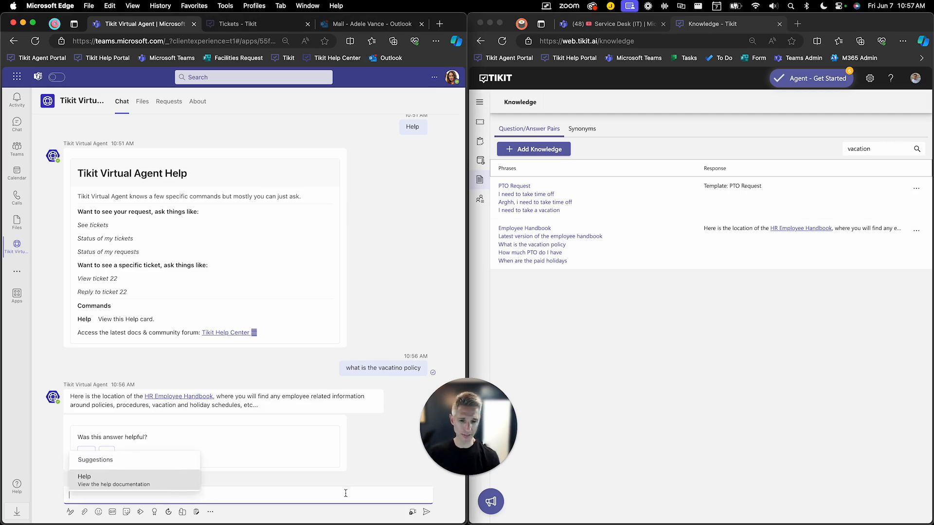
{"action": "type", "text": "vacatino"}
{"action": "key", "text": "BackSpace"}
{"action": "key", "text": "BackSpace"}
{"action": "key", "text": "BackSpace"}
{"action": "type", "text": "on policy"}
{"action": "key", "text": "Return"}
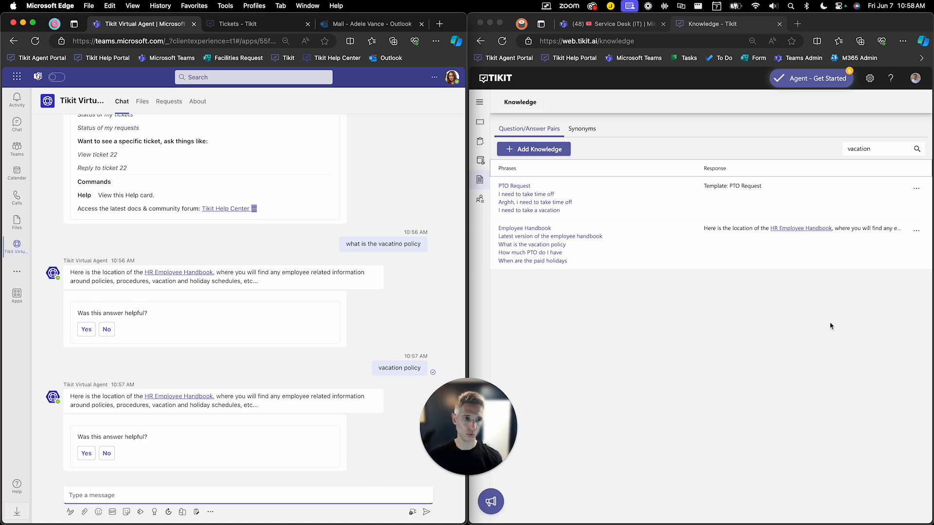
Step: Clear the knowledge base search and ask the virtual agent in Teams "how do i log into the portal"
{"action": "left_click_drag", "start_coordinate": [881, 149], "coordinate": [842, 154]}
{"action": "key", "text": "BackSpace"}
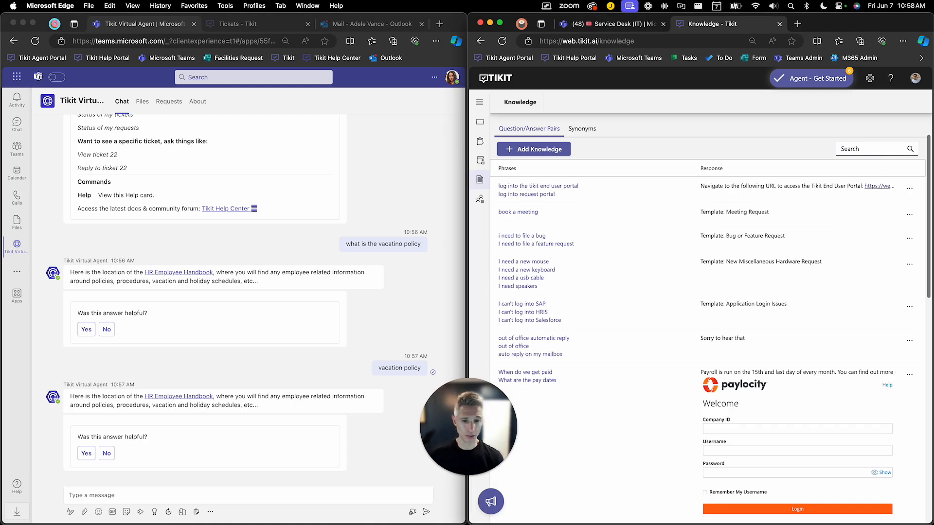
{"action": "left_click", "coordinate": [262, 361]}
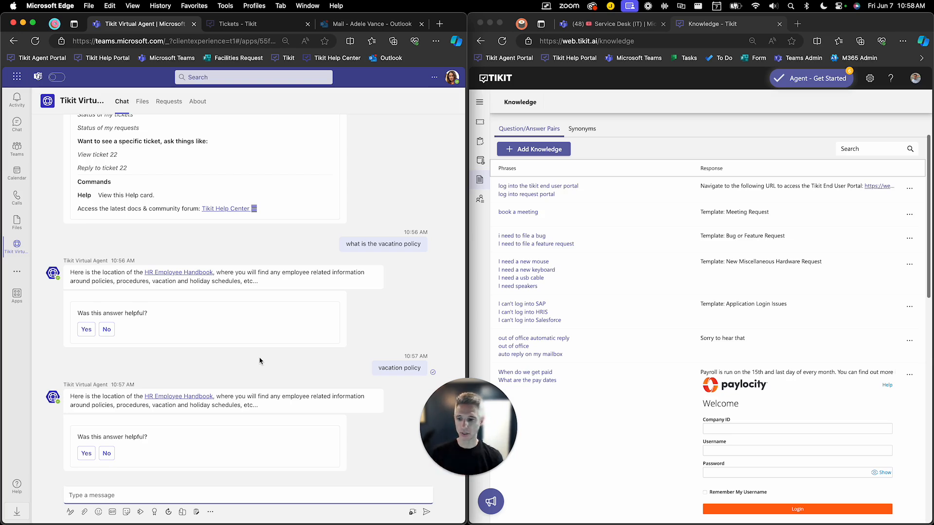
{"action": "type", "text": "how do i log into the portal"}
{"action": "key", "text": "Return"}
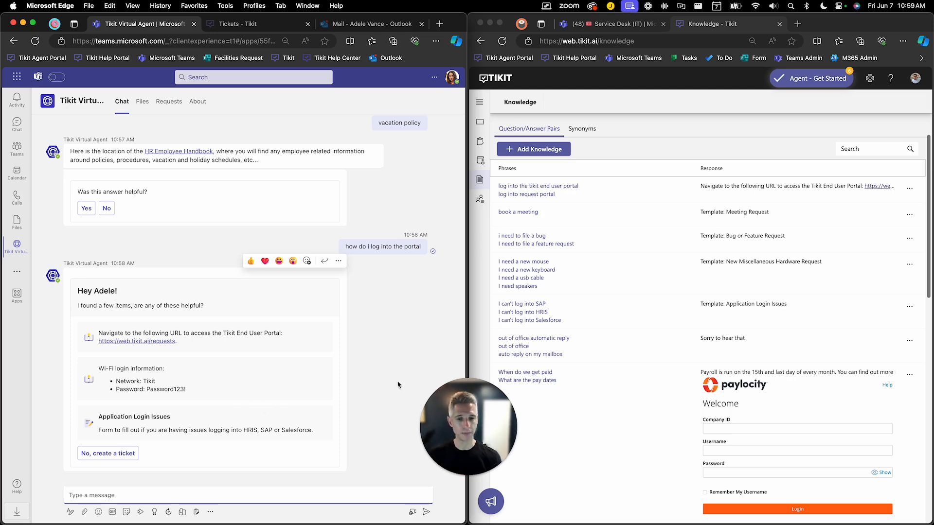
Step: Search the Tikit knowledge base for "log into" to compare the matching phrases with the virtual agent's suggestions
{"action": "left_click", "coordinate": [858, 152]}
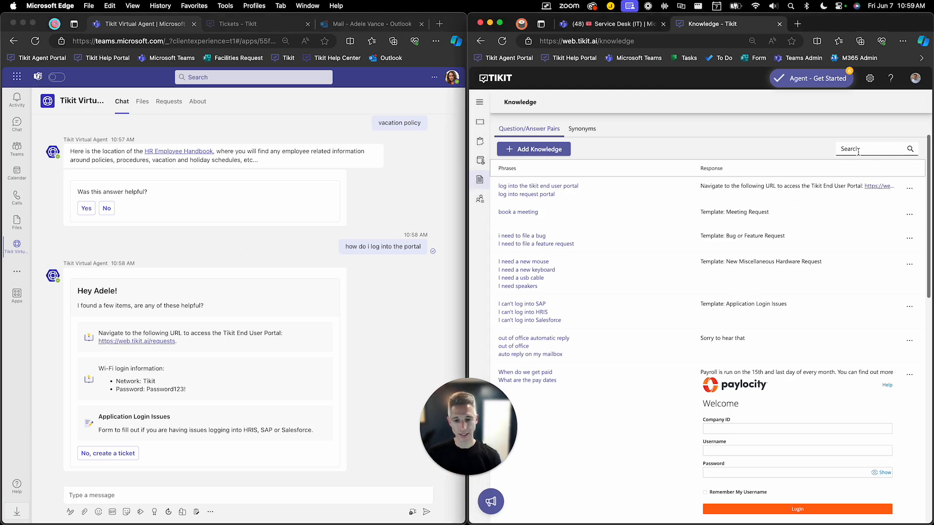
{"action": "type", "text": "log into"}
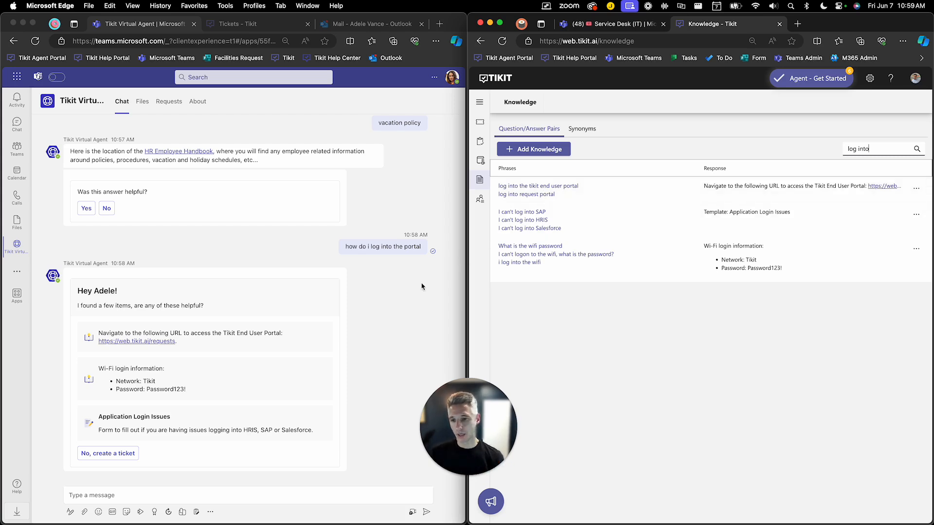
{"action": "left_click", "coordinate": [395, 302]}
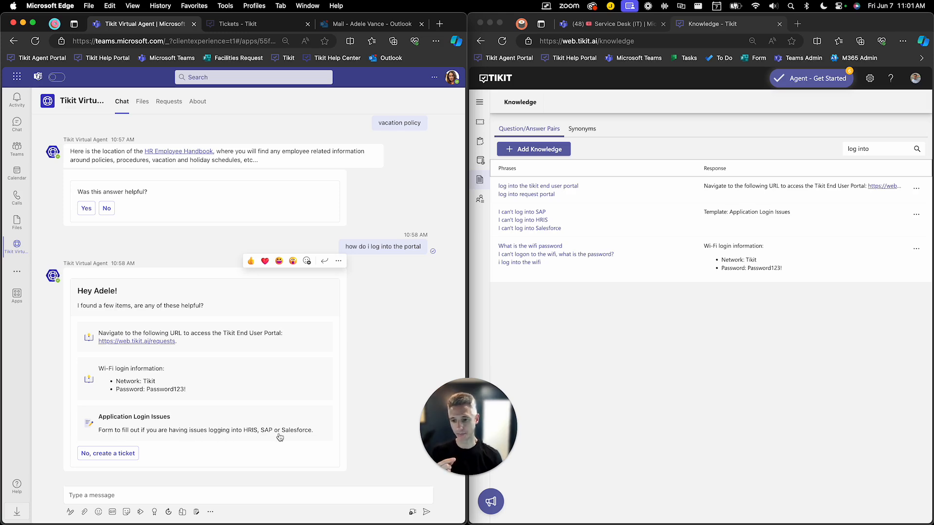
Step: Open the "I can't log into HRIS" knowledge entry, view its available response templates, and close it without saving
{"action": "left_click", "coordinate": [650, 330]}
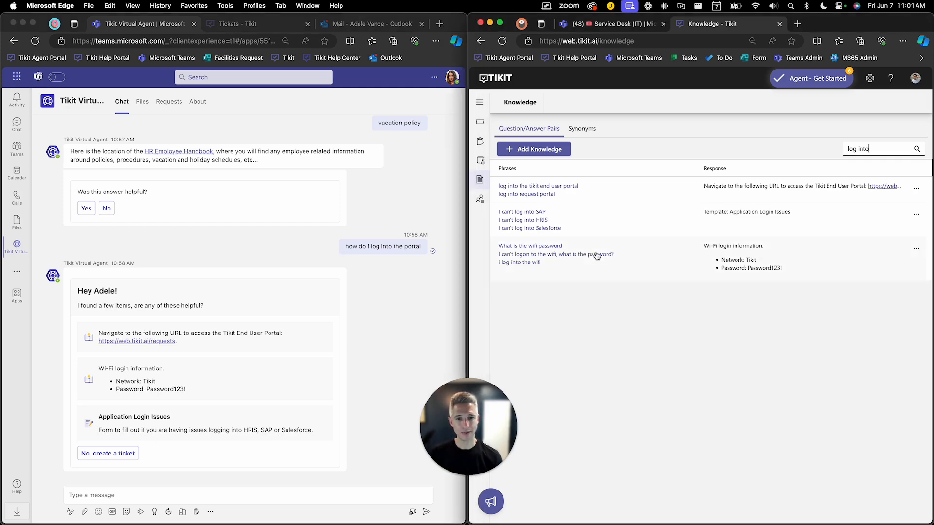
{"action": "left_click", "coordinate": [547, 222]}
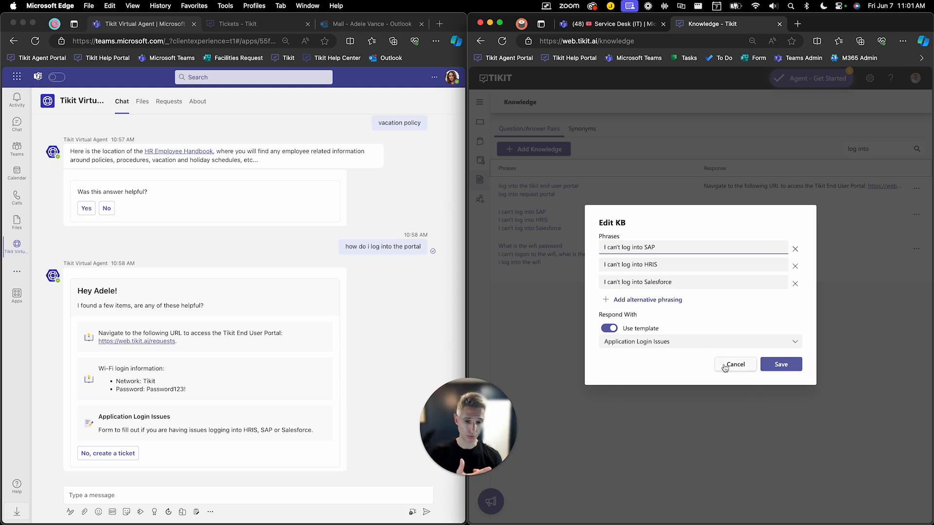
{"action": "left_click", "coordinate": [681, 346]}
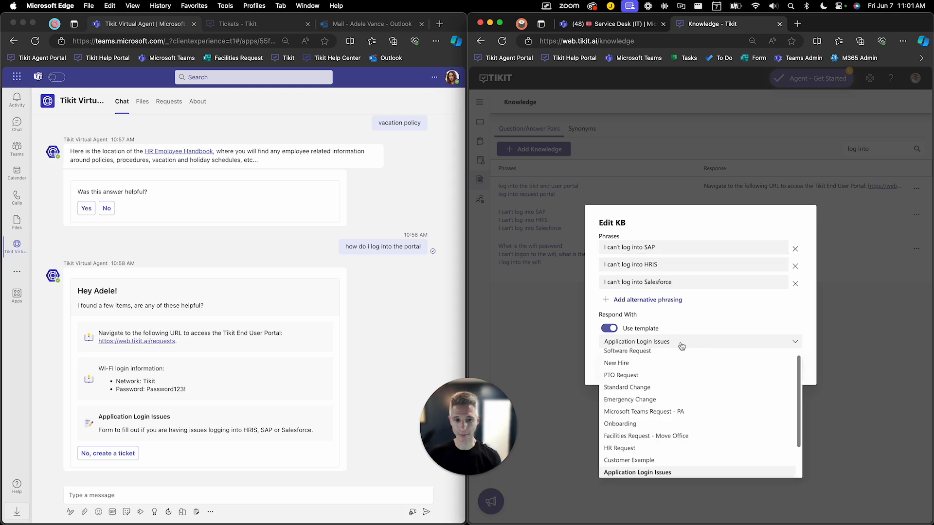
{"action": "left_click", "coordinate": [681, 346]}
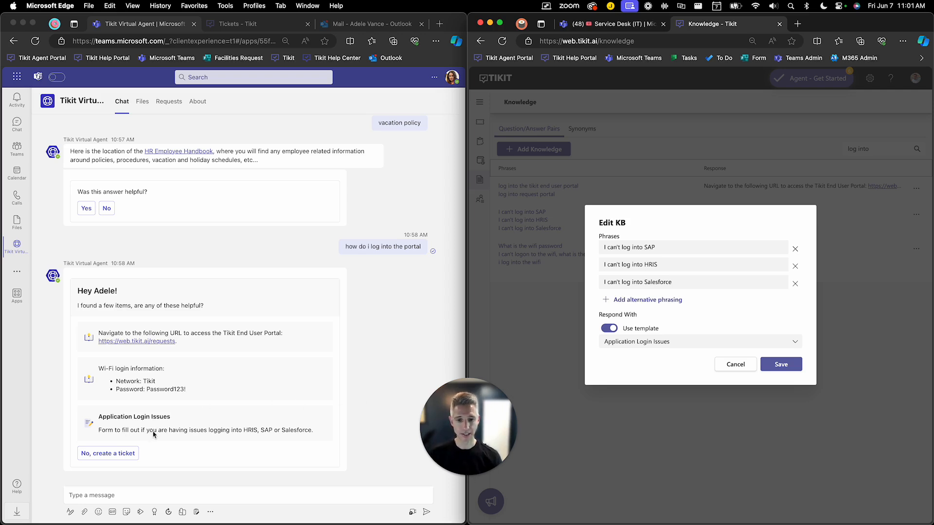
{"action": "left_click", "coordinate": [725, 368]}
Step: Maximize the Tikit portal window and open the list of ticket templates in the settings
{"action": "double_click", "coordinate": [875, 21]}
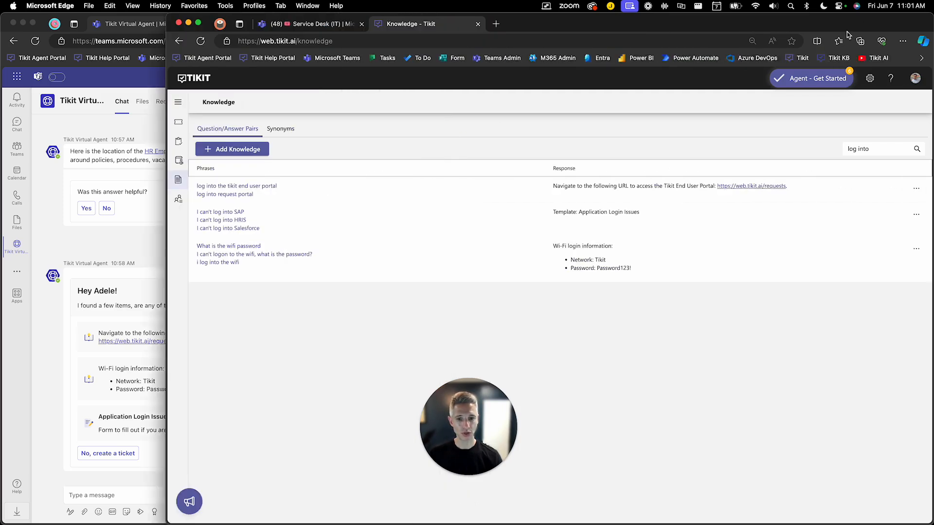
{"action": "left_click_drag", "start_coordinate": [507, 387], "coordinate": [878, 439]}
{"action": "left_click", "coordinate": [869, 80]}
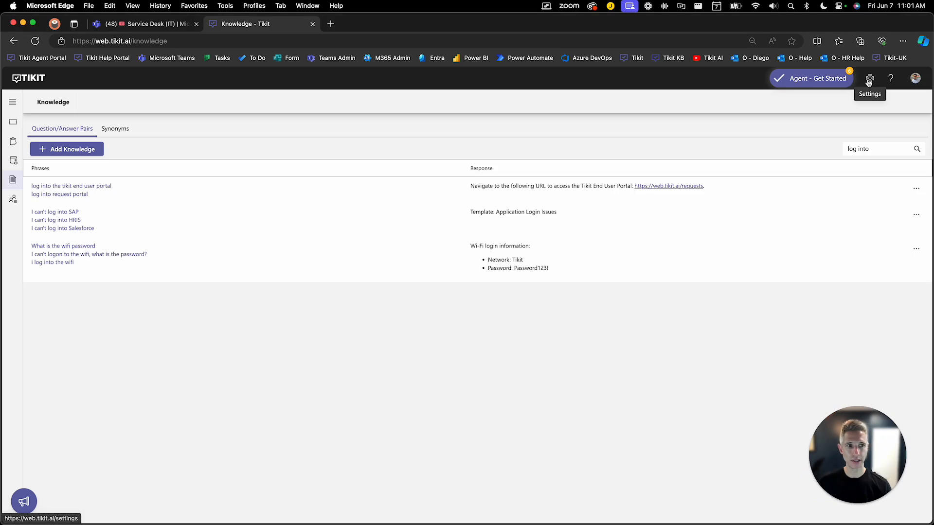
{"action": "left_click", "coordinate": [870, 82]}
{"action": "left_click", "coordinate": [72, 304]}
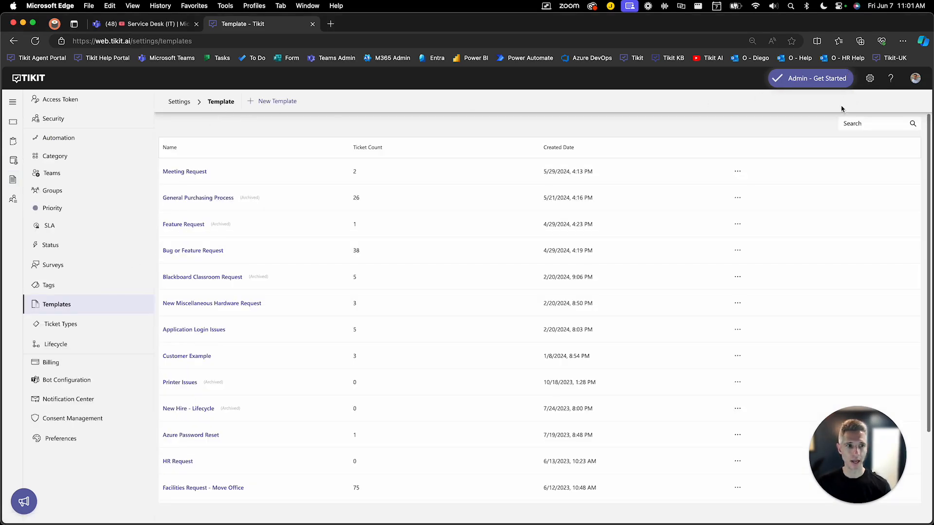
Step: Find the Application Login Issues template by searching for "application", open it and highlight its description
{"action": "left_click", "coordinate": [853, 119]}
{"action": "type", "text": "application"}
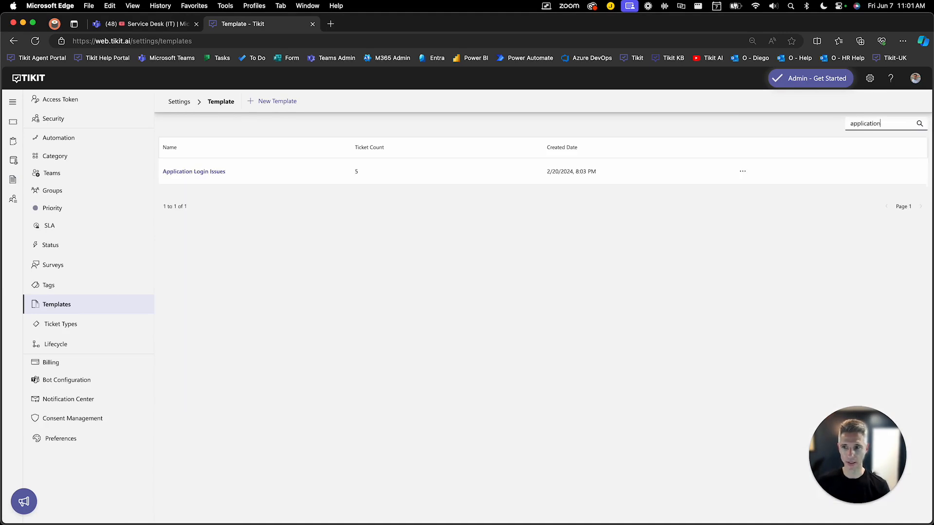
{"action": "left_click", "coordinate": [215, 174]}
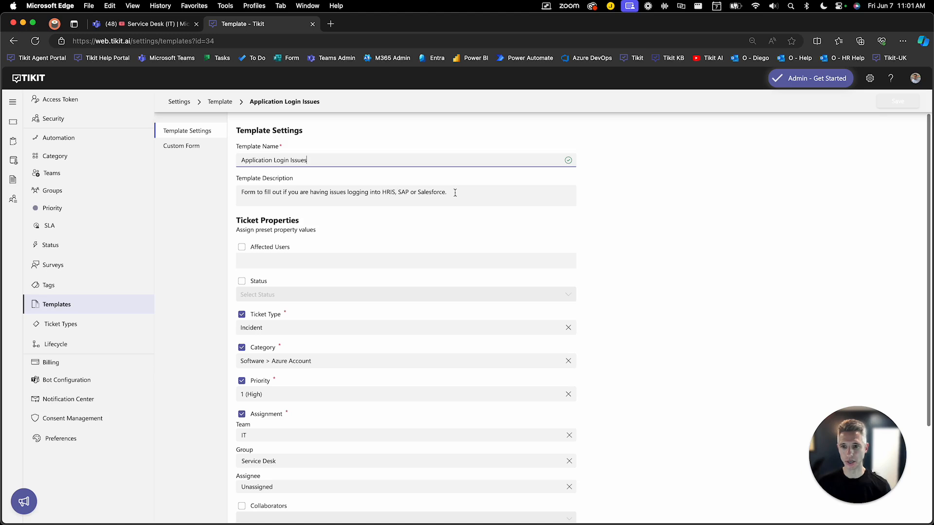
{"action": "left_click_drag", "start_coordinate": [446, 192], "coordinate": [233, 194]}
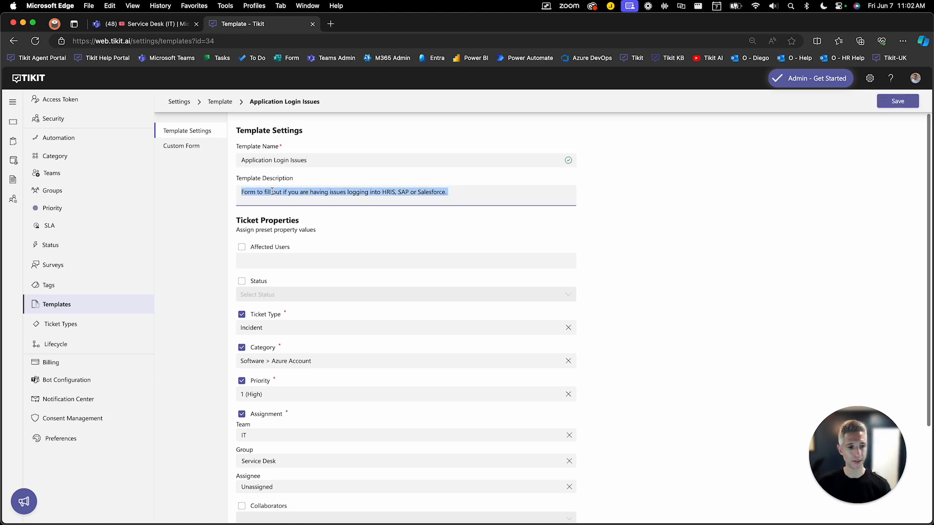
Step: Restore the side-by-side window layout and return the Tikit portal to the Knowledge page
{"action": "key", "text": "ctrl+alt+Right"}
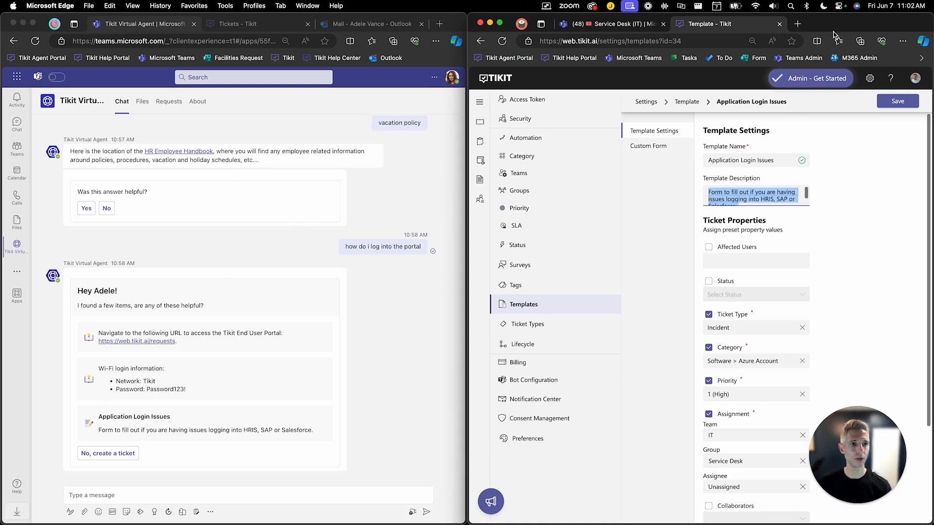
{"action": "left_click", "coordinate": [480, 180]}
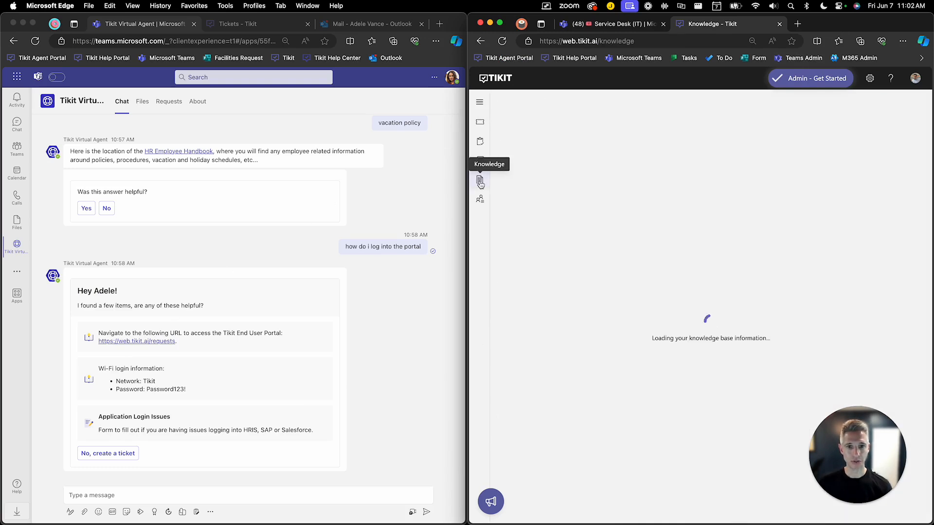
{"action": "left_click_drag", "start_coordinate": [851, 428], "coordinate": [465, 394]}
Step: Expand the ticket creation form in the virtual agent's portal login reply, then collapse it without submitting
{"action": "left_click", "coordinate": [410, 344]}
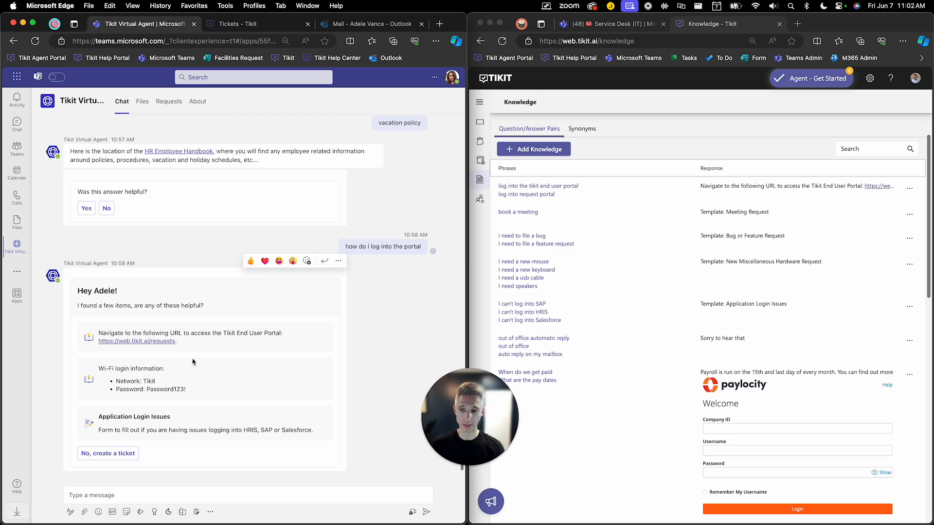
{"action": "left_click", "coordinate": [127, 454]}
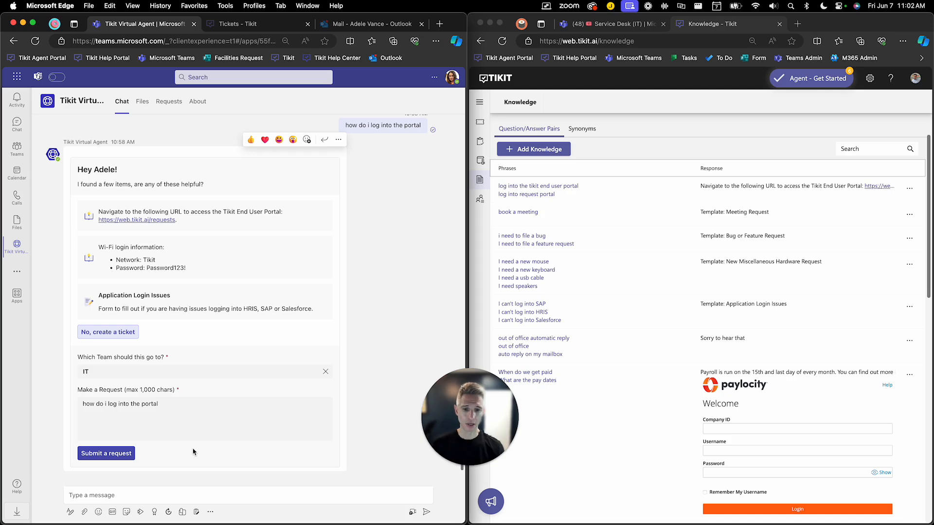
{"action": "left_click", "coordinate": [112, 335]}
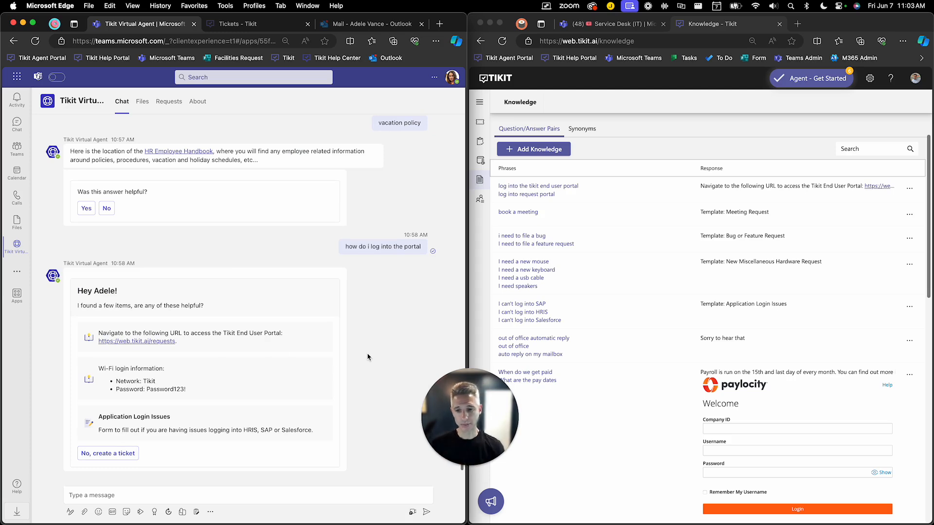
Step: Choose the end user portal suggestion in the virtual agent's reply and search the knowledge question/answer pairs for "into"
{"action": "left_click", "coordinate": [272, 336]}
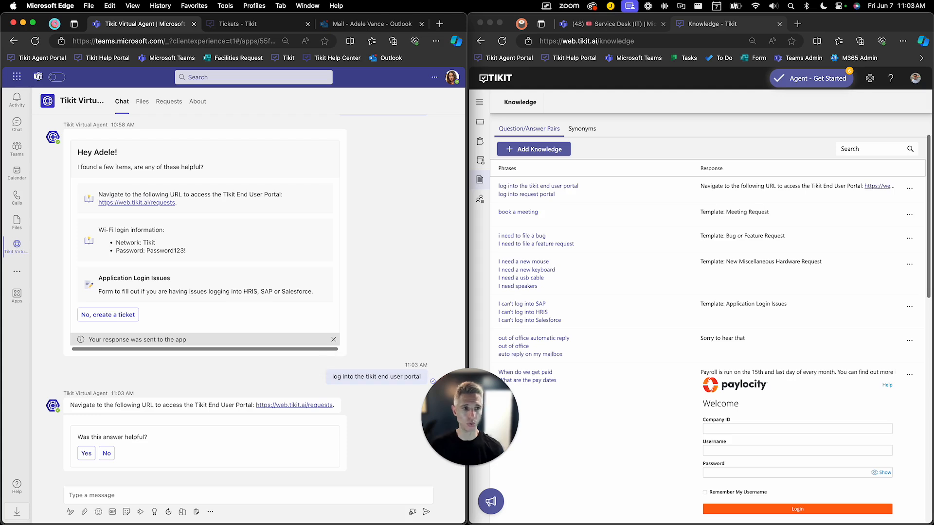
{"action": "left_click", "coordinate": [862, 150]}
{"action": "type", "text": "into"}
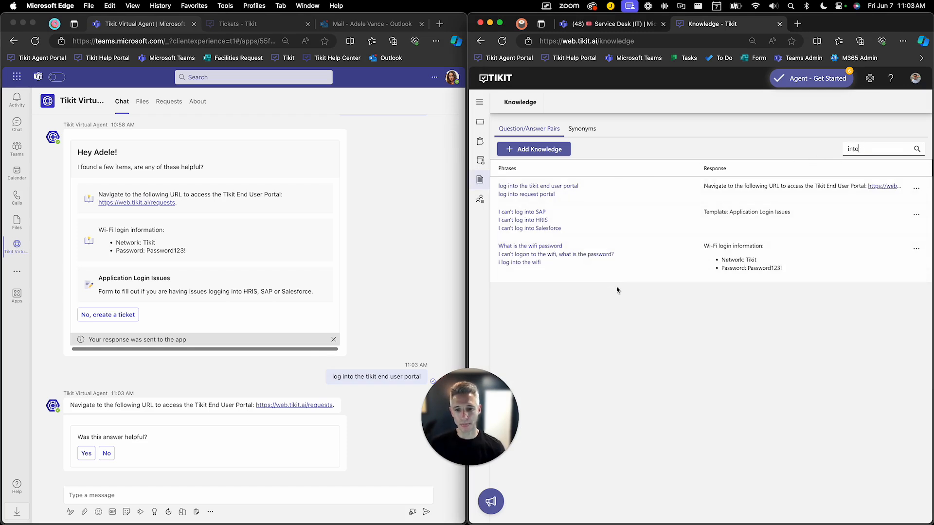
Step: Choose the Wi-Fi and Application Login Issues suggestions in the virtual agent's reply, and review the chat, highlighting the sent "log into the tikit end user portal" phrase
{"action": "left_click", "coordinate": [258, 242]}
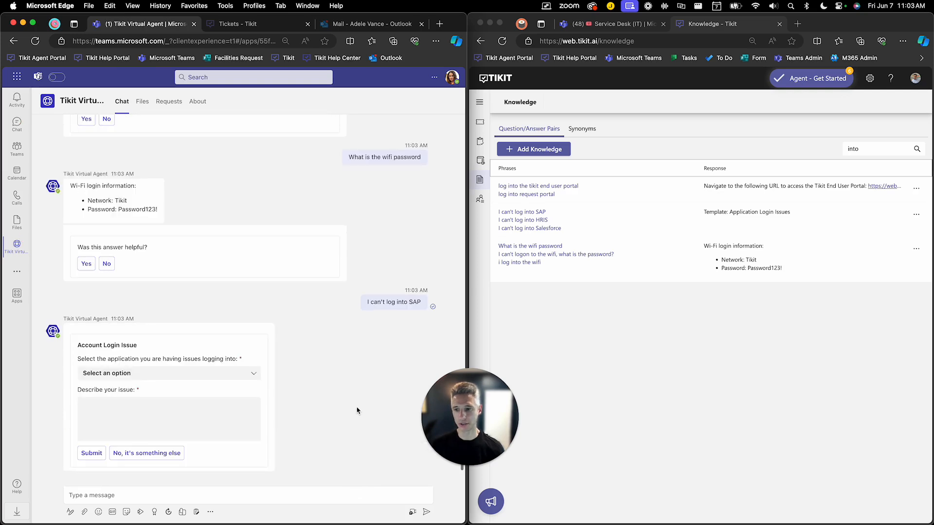
{"action": "scroll", "coordinate": [357, 408], "scroll_direction": "up", "scroll_amount": 6}
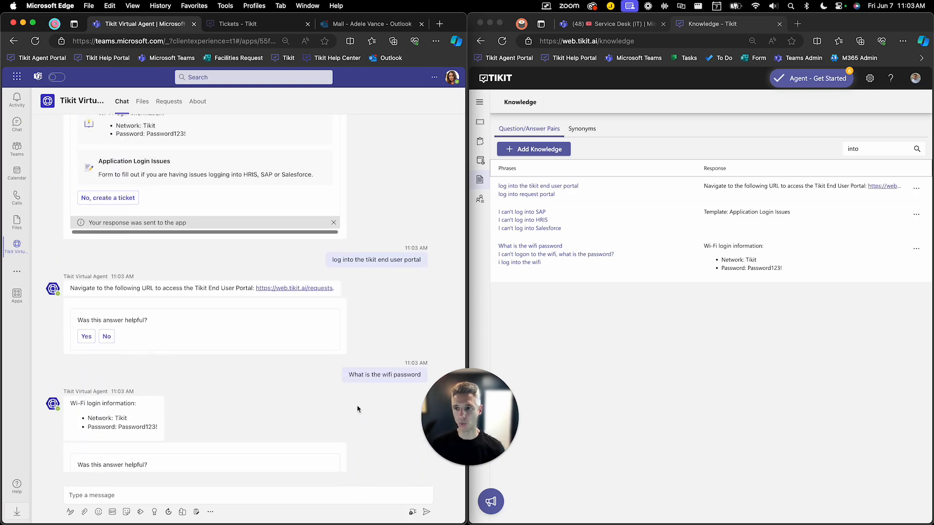
{"action": "scroll", "coordinate": [357, 409], "scroll_direction": "up", "scroll_amount": 1}
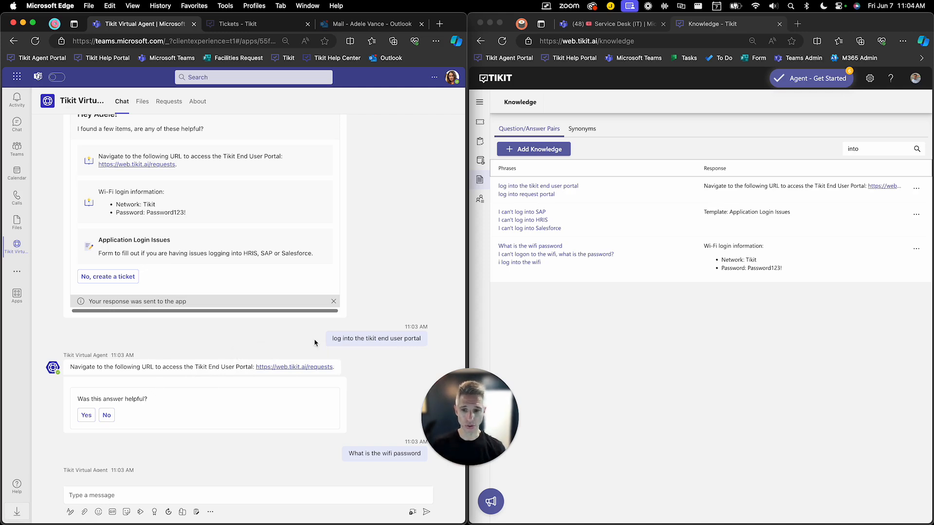
{"action": "left_click_drag", "start_coordinate": [332, 339], "coordinate": [421, 339]}
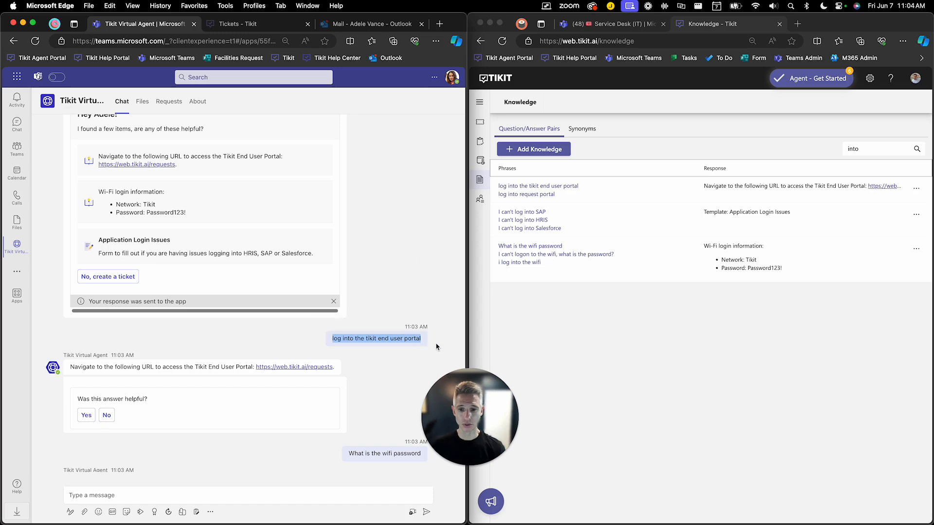
{"action": "left_click", "coordinate": [435, 346]}
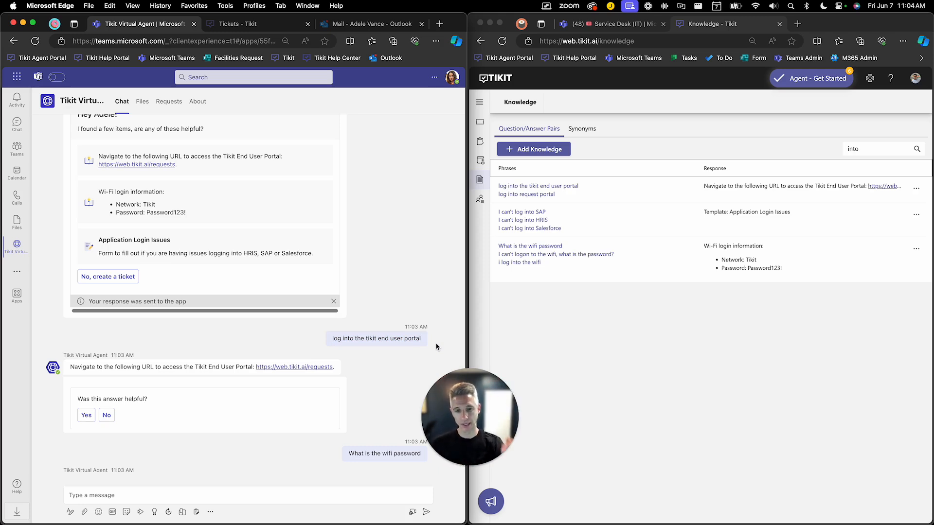
{"action": "left_click", "coordinate": [585, 163]}
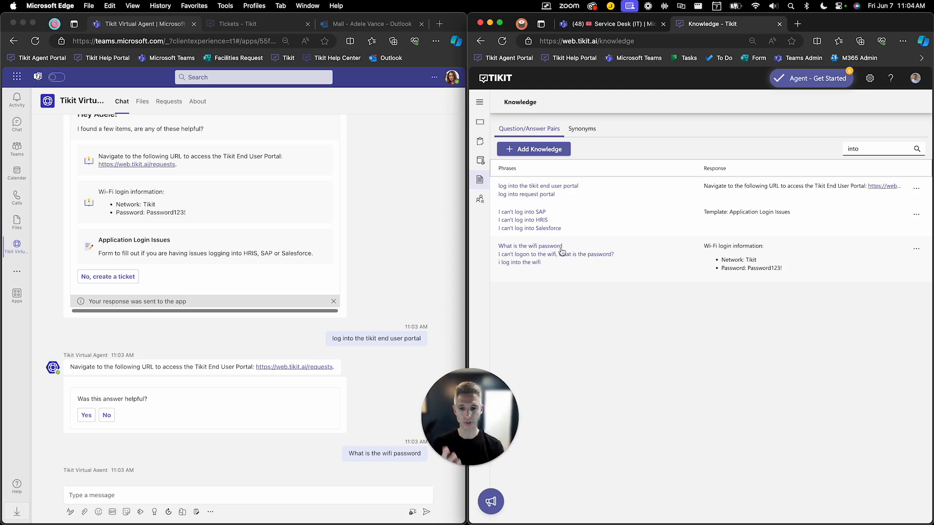
{"action": "scroll", "coordinate": [404, 199], "scroll_direction": "up", "scroll_amount": 2}
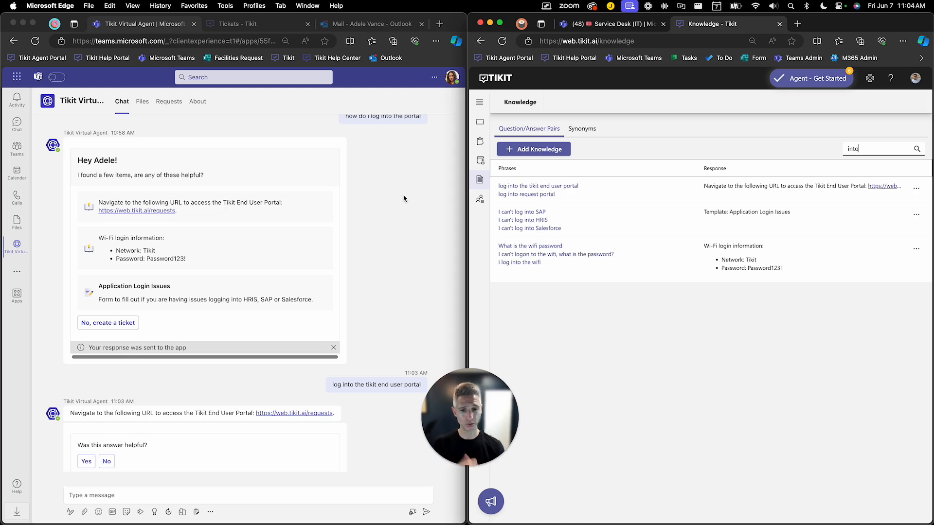
Step: Maximize the Tikit portal window and open the KB Responses and Threshold section of the Bot Configuration settings
{"action": "double_click", "coordinate": [831, 30]}
{"action": "left_click_drag", "start_coordinate": [456, 418], "coordinate": [851, 457]}
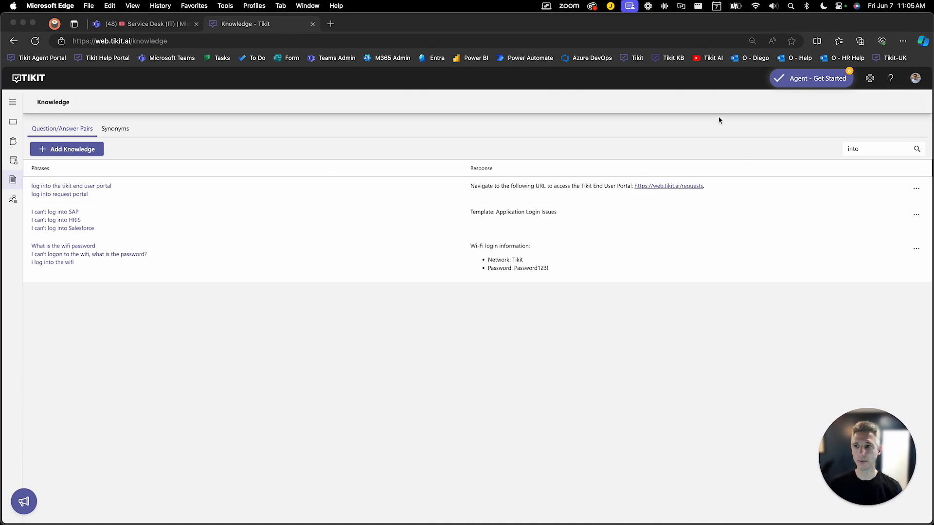
{"action": "left_click", "coordinate": [777, 119]}
{"action": "left_click", "coordinate": [869, 80]}
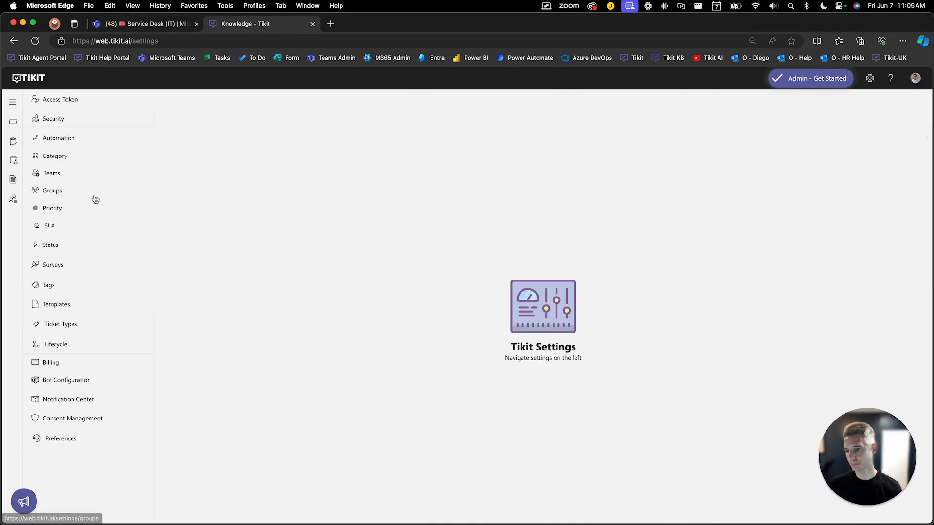
{"action": "left_click", "coordinate": [84, 380]}
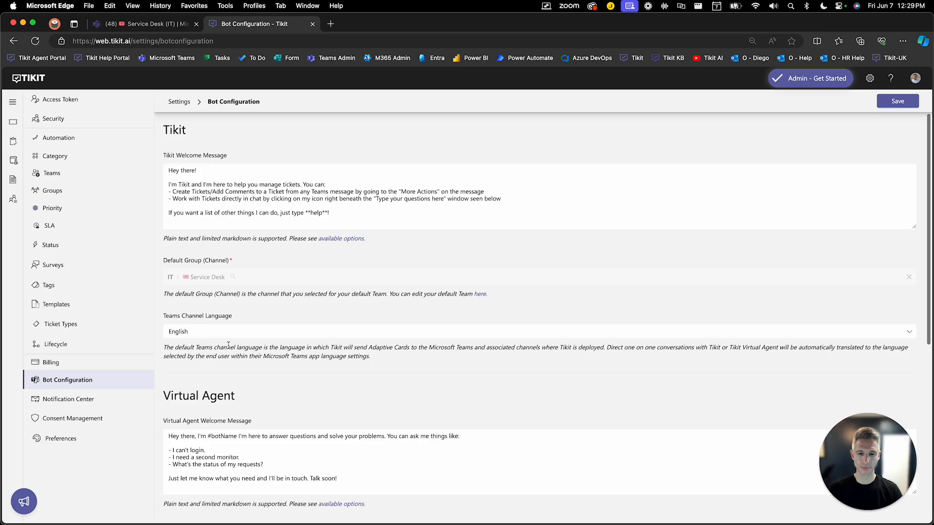
{"action": "scroll", "coordinate": [228, 344], "scroll_direction": "down", "scroll_amount": 3}
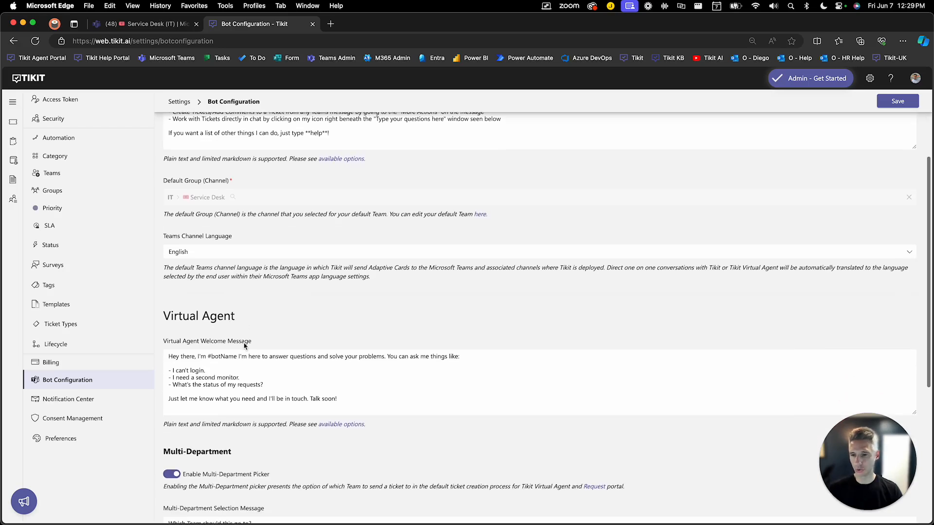
{"action": "scroll", "coordinate": [278, 311], "scroll_direction": "down", "scroll_amount": 10}
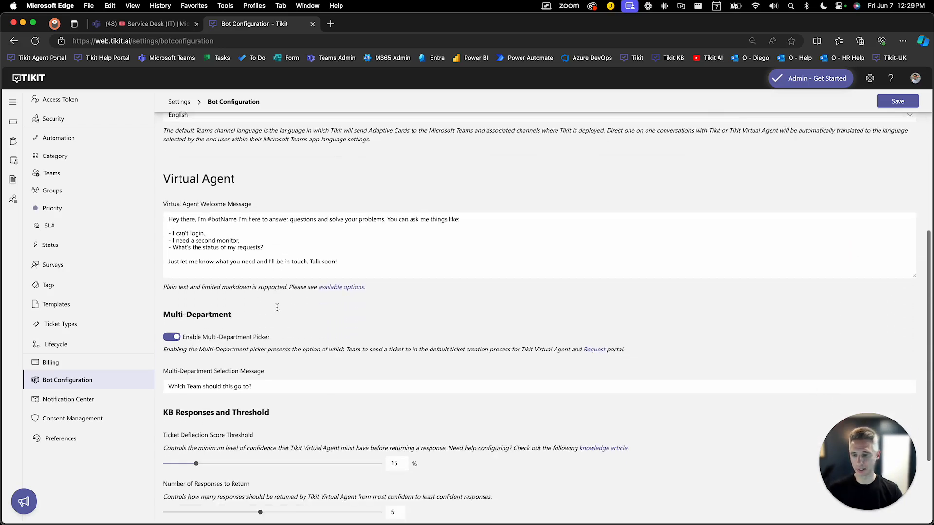
{"action": "scroll", "coordinate": [276, 311], "scroll_direction": "down", "scroll_amount": 2}
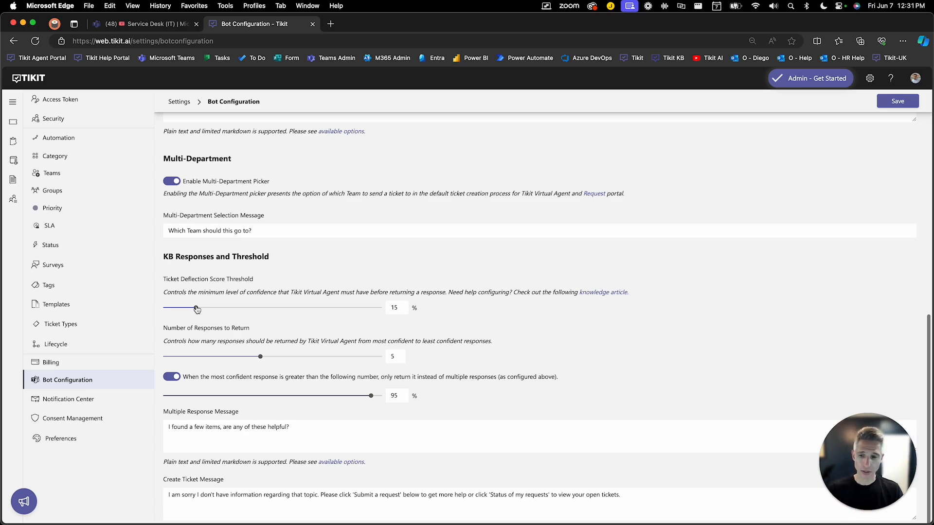
Step: Try a Ticket Deflection Score Threshold of 30%, restore it to 15%, and point out the Number of Responses to Return value without changing it
{"action": "left_click_drag", "start_coordinate": [197, 310], "coordinate": [229, 309]}
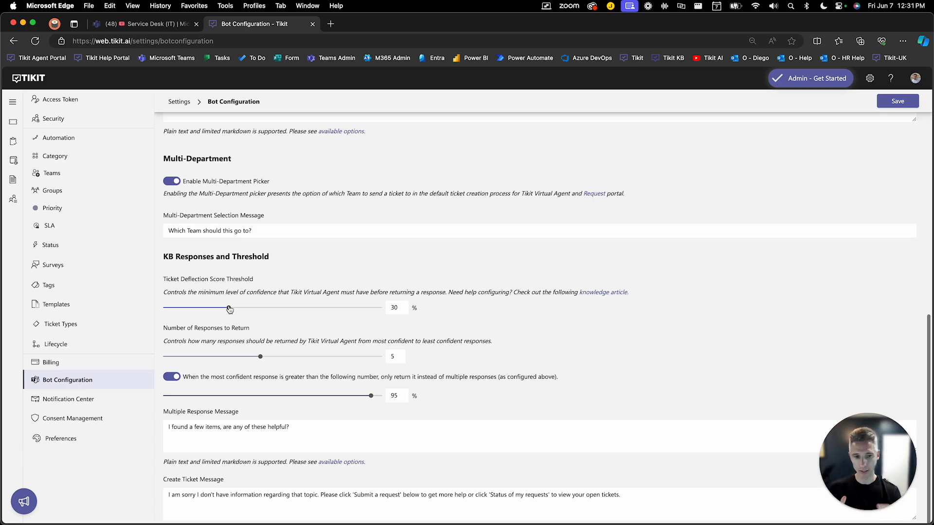
{"action": "left_click_drag", "start_coordinate": [229, 309], "coordinate": [196, 313]}
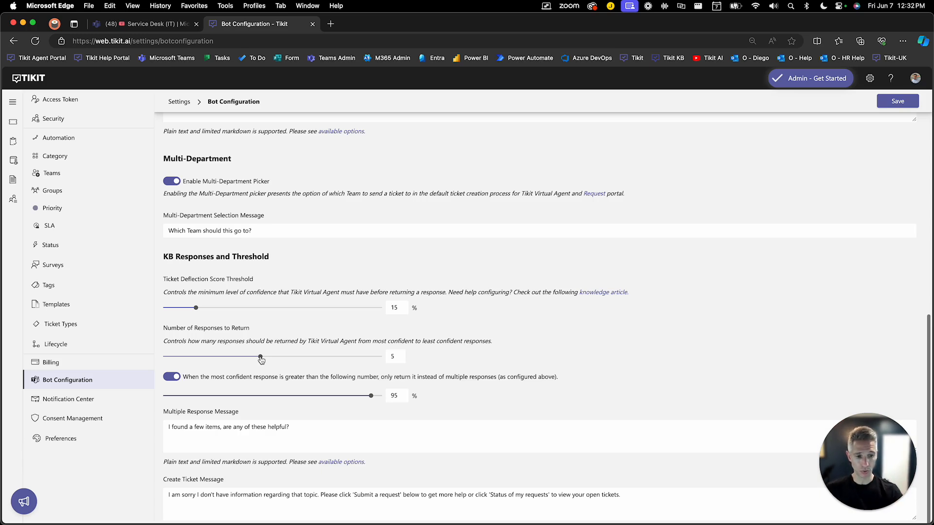
{"action": "double_click", "coordinate": [397, 357]}
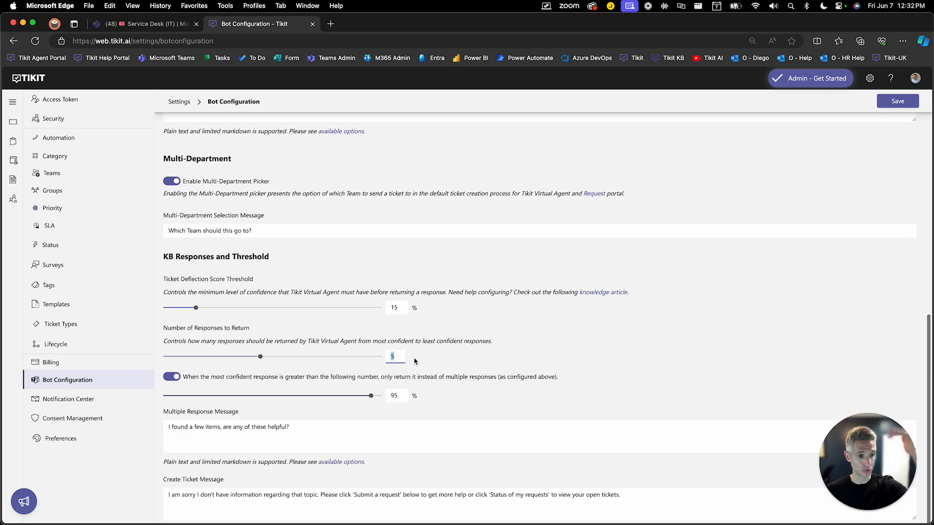
{"action": "left_click", "coordinate": [415, 362]}
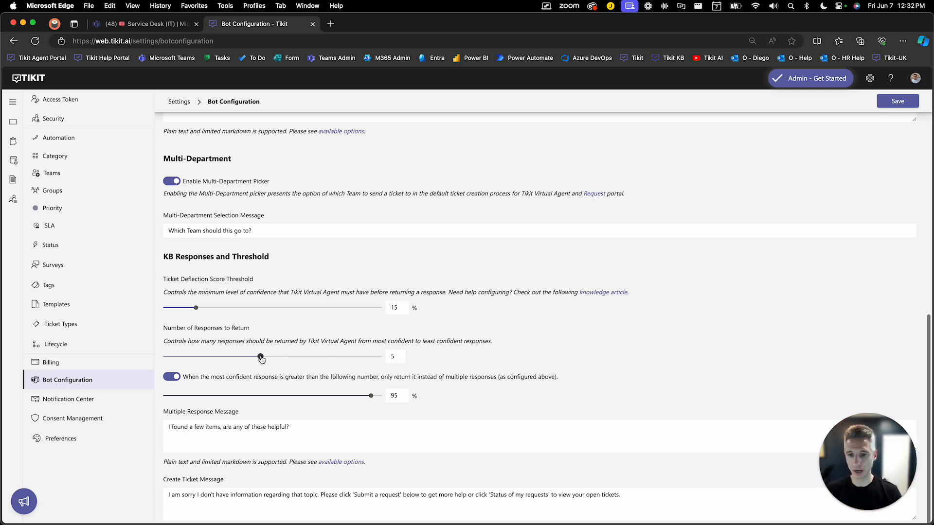
{"action": "mouse_move", "coordinate": [270, 359]}
{"action": "left_mouse_down"}
{"action": "mouse_move", "coordinate": [382, 358]}
{"action": "mouse_move", "coordinate": [261, 358]}
{"action": "left_mouse_up"}
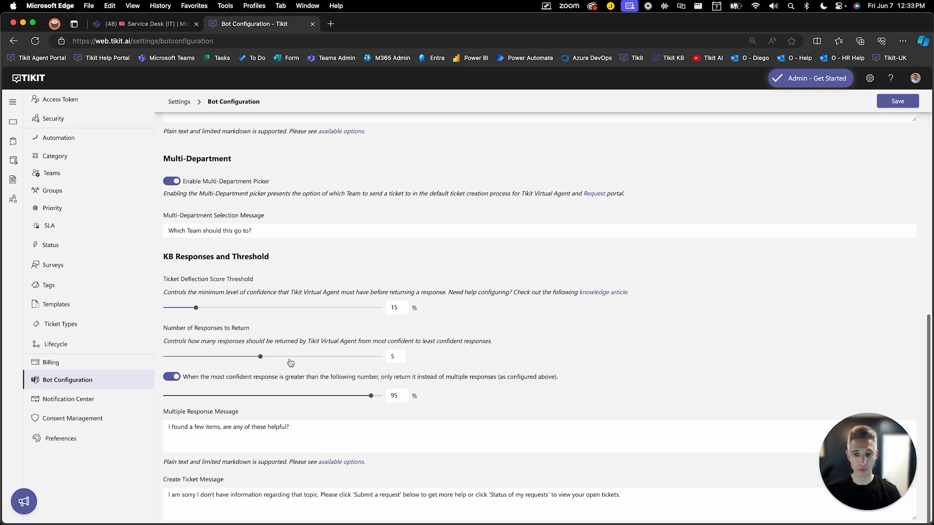
Step: Toggle the most-confident-response-only option off and back on, and try its threshold at 85% before restoring it to 95%
{"action": "left_click", "coordinate": [175, 380]}
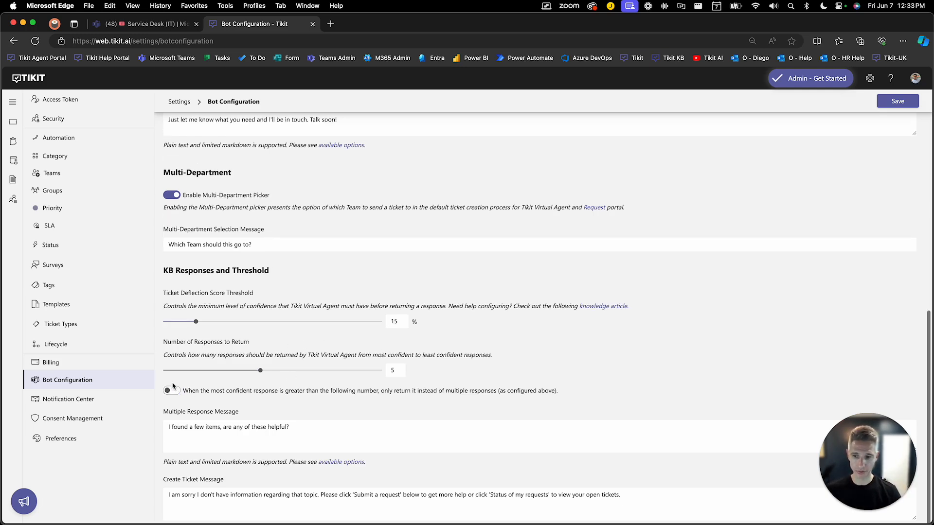
{"action": "left_click", "coordinate": [174, 389]}
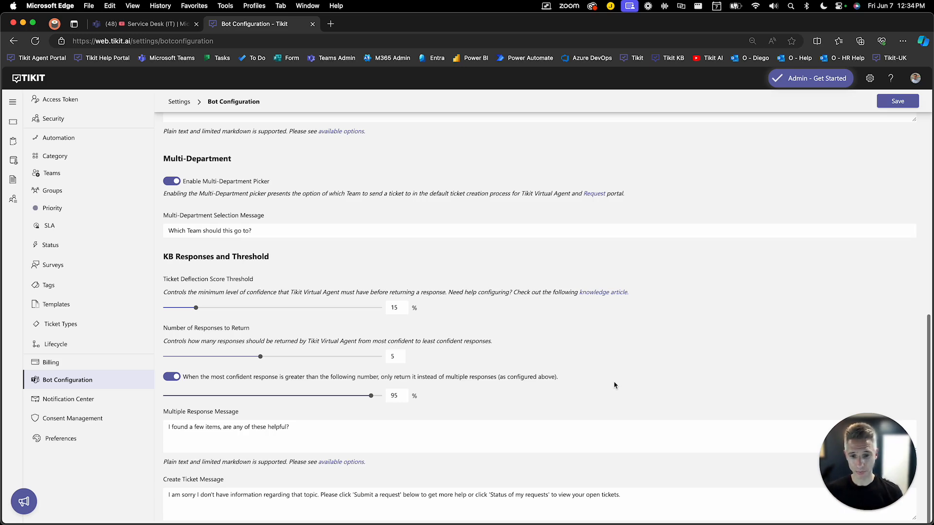
{"action": "left_click", "coordinate": [373, 397]}
{"action": "left_click_drag", "start_coordinate": [373, 397], "coordinate": [349, 397]}
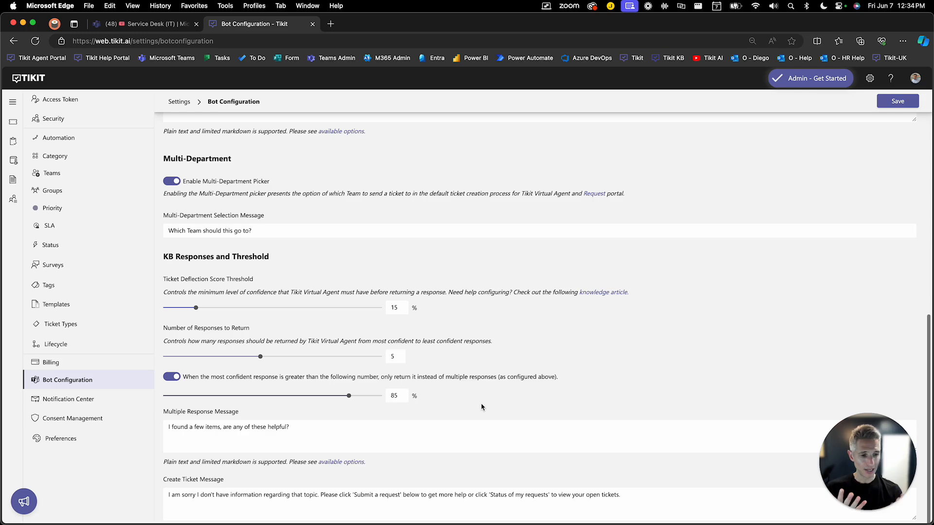
{"action": "left_click_drag", "start_coordinate": [350, 396], "coordinate": [371, 398]}
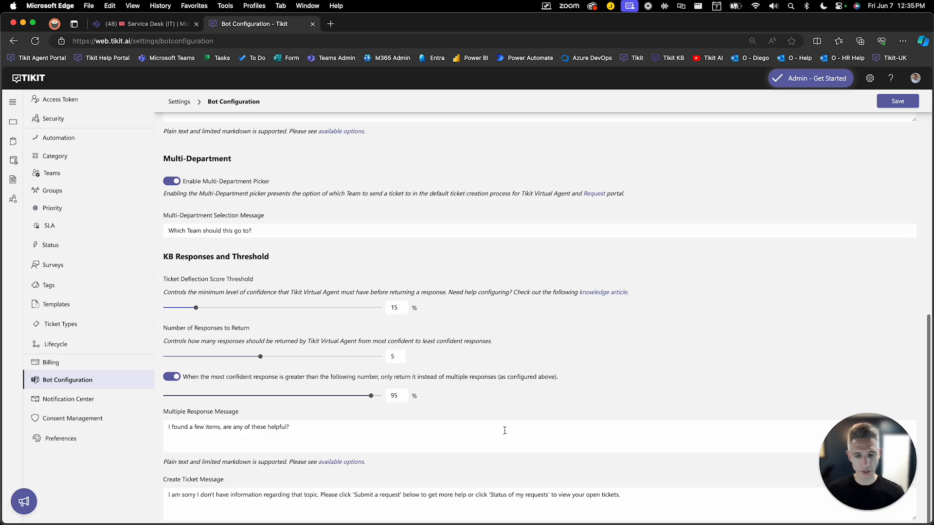
Step: Examine the Multiple Response Message and Create Ticket Message texts, highlighting the Multiple Response Message without editing it
{"action": "left_click", "coordinate": [339, 424]}
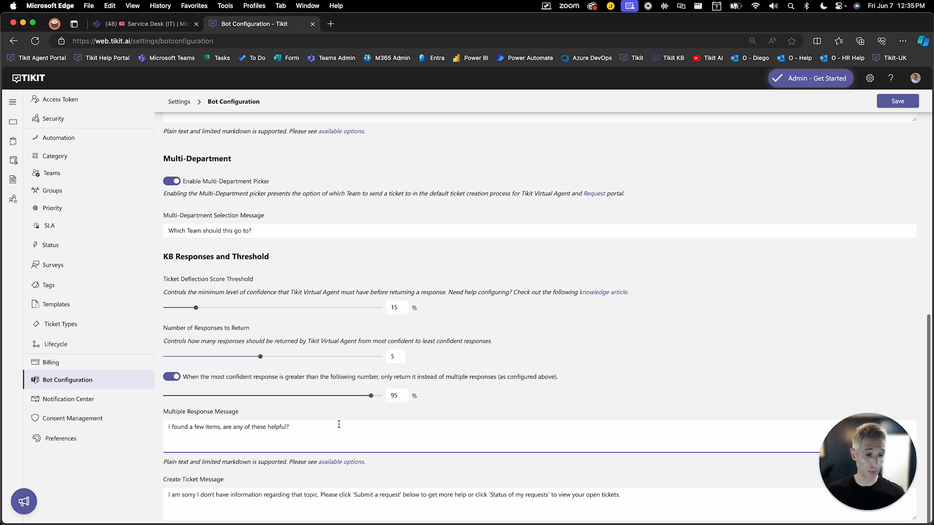
{"action": "left_click", "coordinate": [637, 496]}
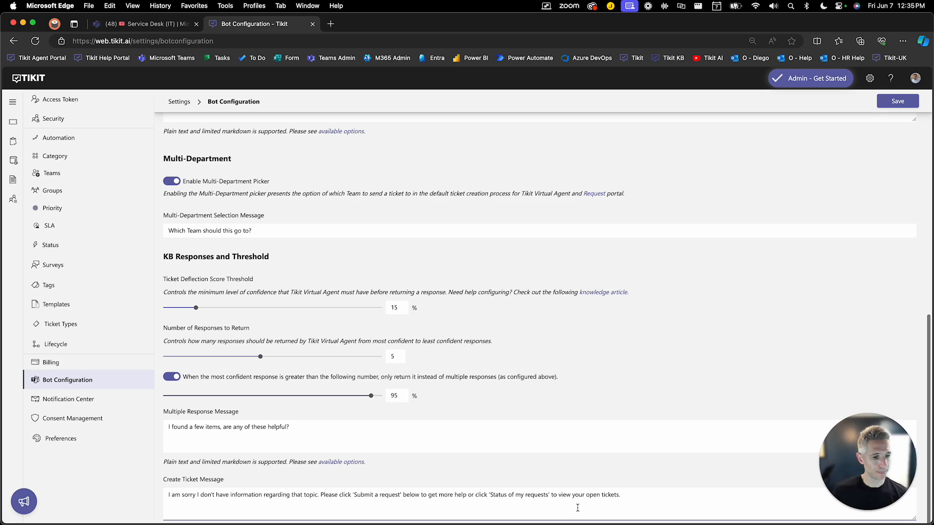
{"action": "left_click", "coordinate": [390, 423]}
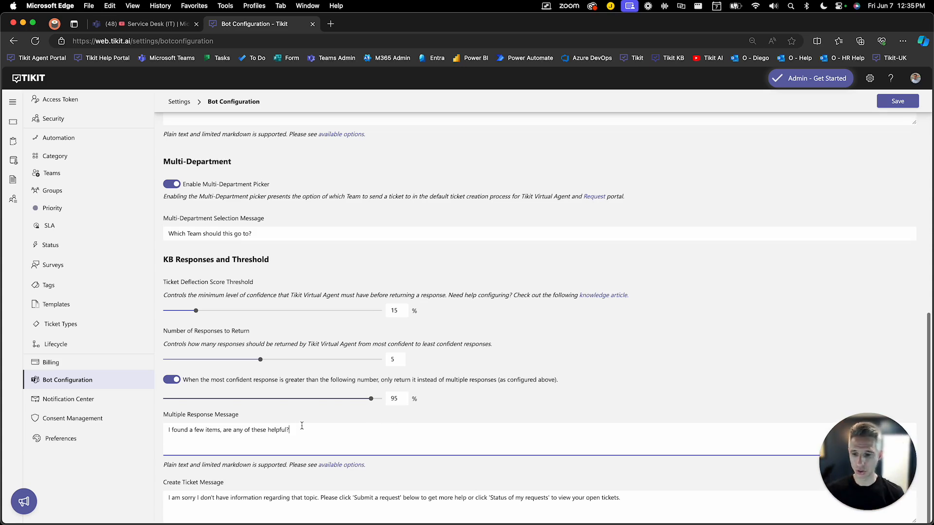
{"action": "left_click_drag", "start_coordinate": [299, 425], "coordinate": [167, 426]}
{"action": "scroll", "coordinate": [175, 427], "scroll_direction": "up", "scroll_amount": 1}
{"action": "scroll", "coordinate": [265, 423], "scroll_direction": "down", "scroll_amount": 1}
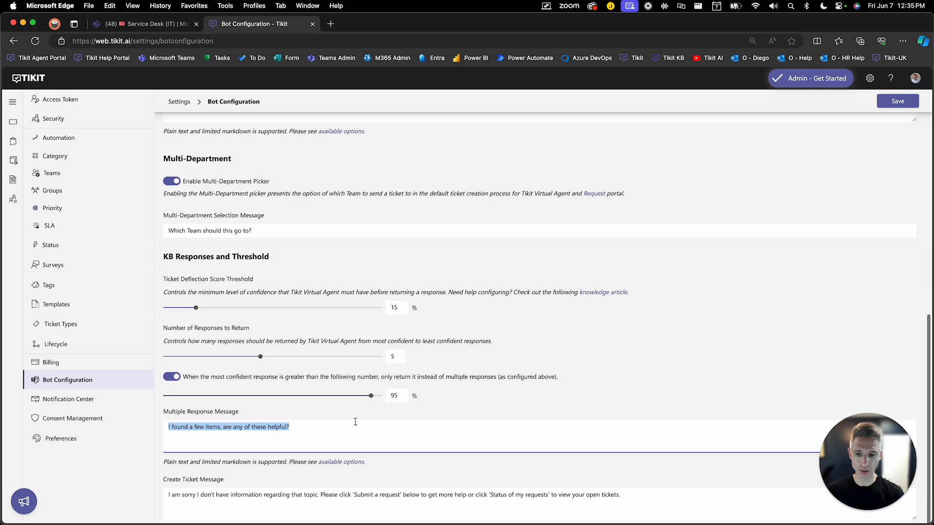
{"action": "left_click", "coordinate": [358, 426]}
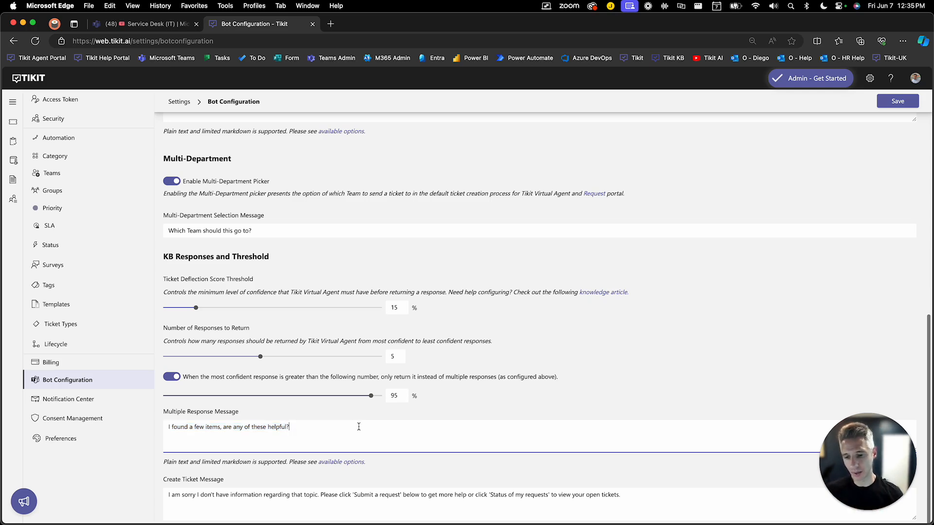
{"action": "left_click", "coordinate": [637, 492]}
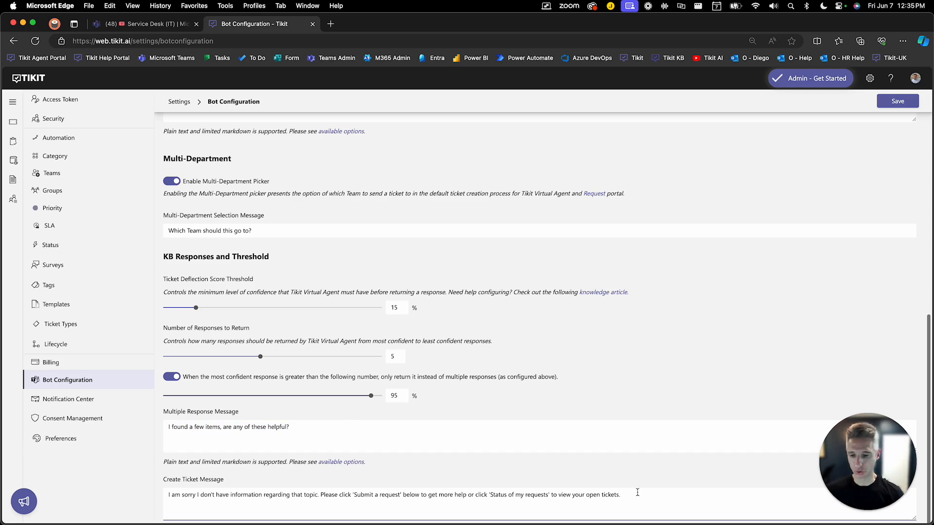